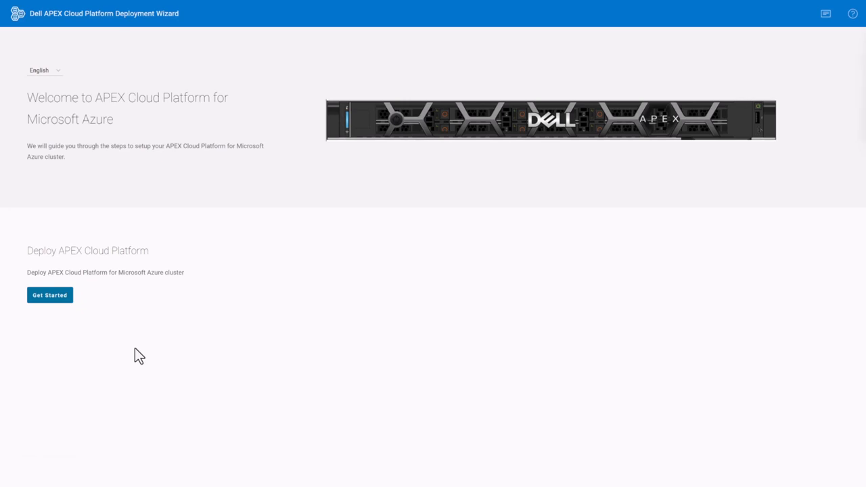
Start the cluster deployment and complete the license agreement, with location outside Europe and no telemetry to Azure, and the prerequisites.
{"action": "left_click", "coordinate": [63, 296]}
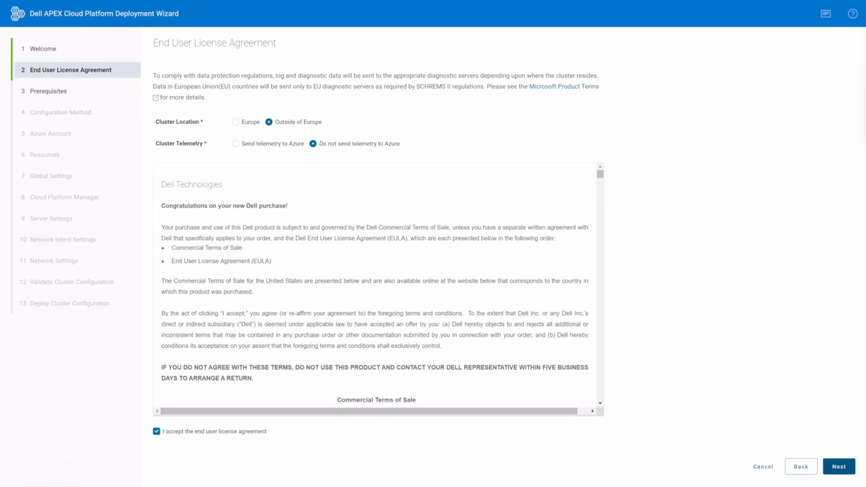
{"action": "left_click", "coordinate": [839, 467]}
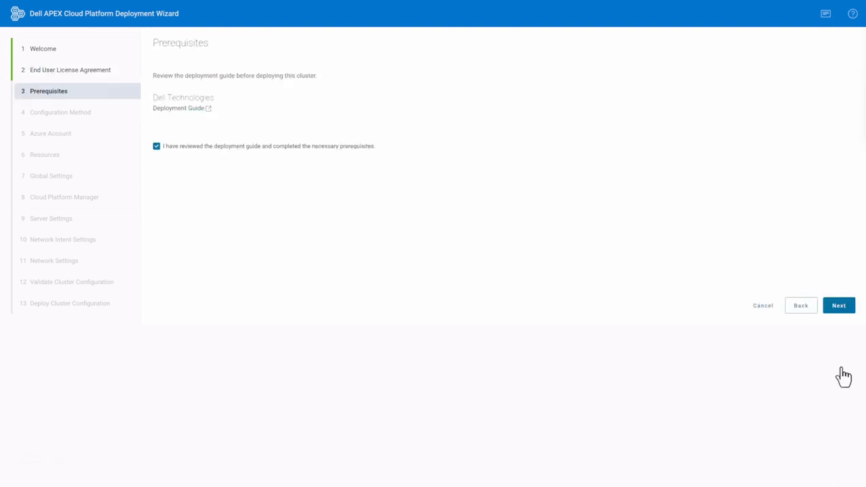
{"action": "left_click", "coordinate": [838, 311]}
{"action": "left_click", "coordinate": [838, 313]}
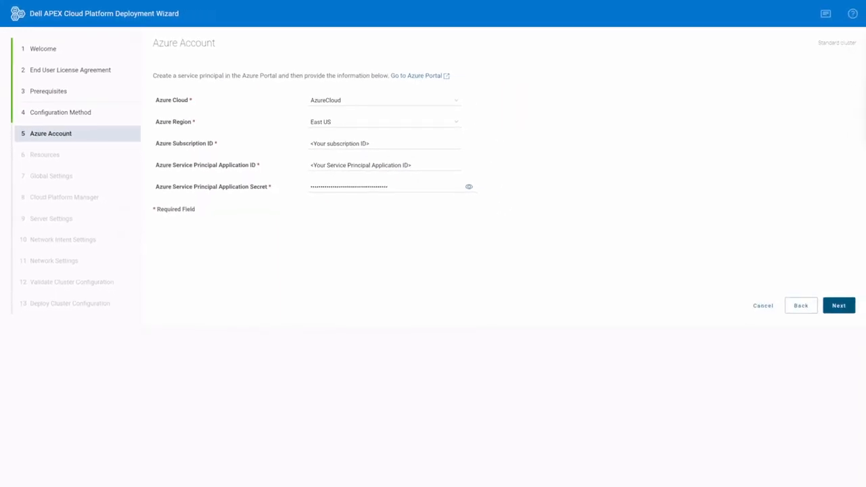
Complete the Azure account for AzureCloud in East US with the subscription ID and service principal credentials, and select all listed servers for the cluster.
{"action": "left_click", "coordinate": [838, 307]}
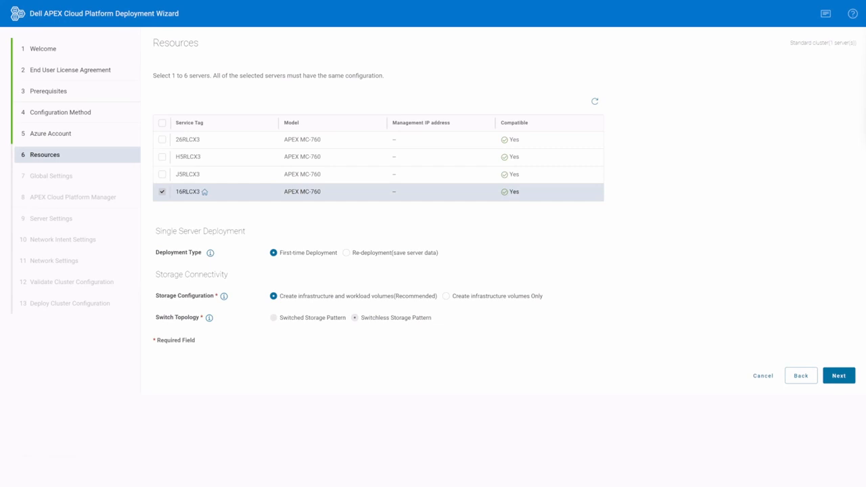
{"action": "left_click", "coordinate": [162, 123]}
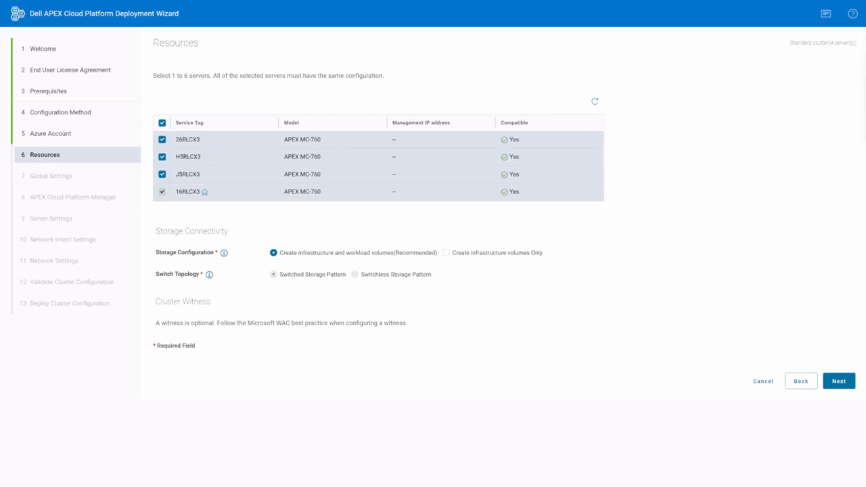
{"action": "left_click", "coordinate": [838, 383]}
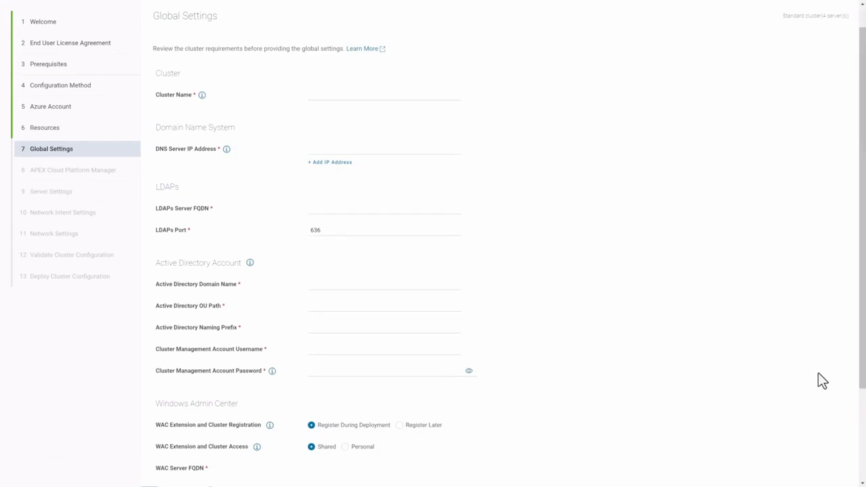
Fill in global settings for cluster A0760R06C03: DNS 100.82.2.88 and 100.82.2.89, domain lab.azsdemo.com, WAC server TMEVMWAC01.lab.azsdemo.com, and the account usernames and passwords.
{"action": "left_click", "coordinate": [320, 96]}
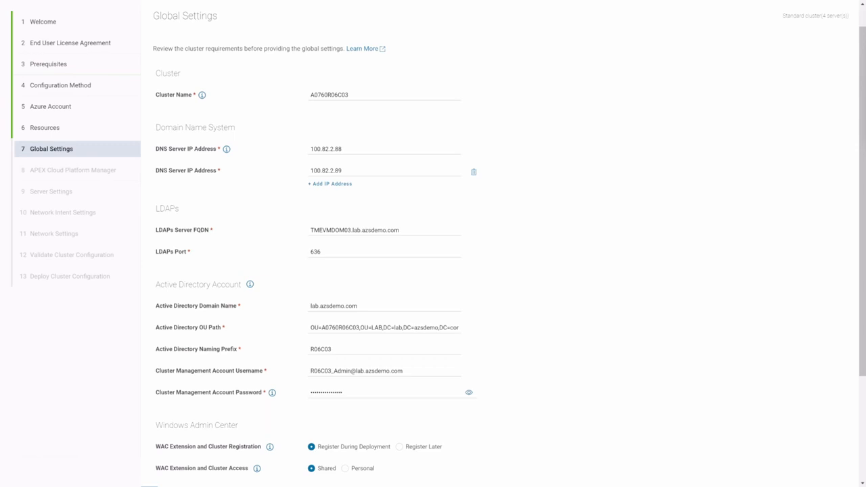
{"action": "scroll", "coordinate": [433, 243], "scroll_direction": "down", "scroll_amount": 3}
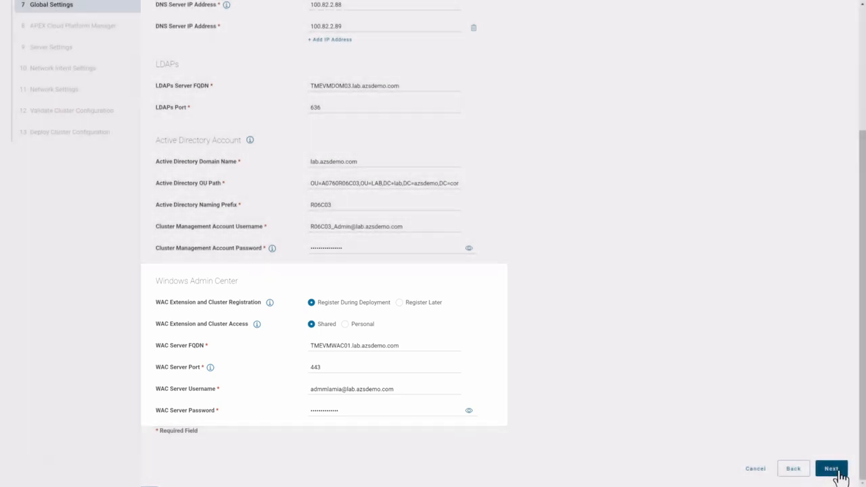
{"action": "left_click", "coordinate": [831, 468]}
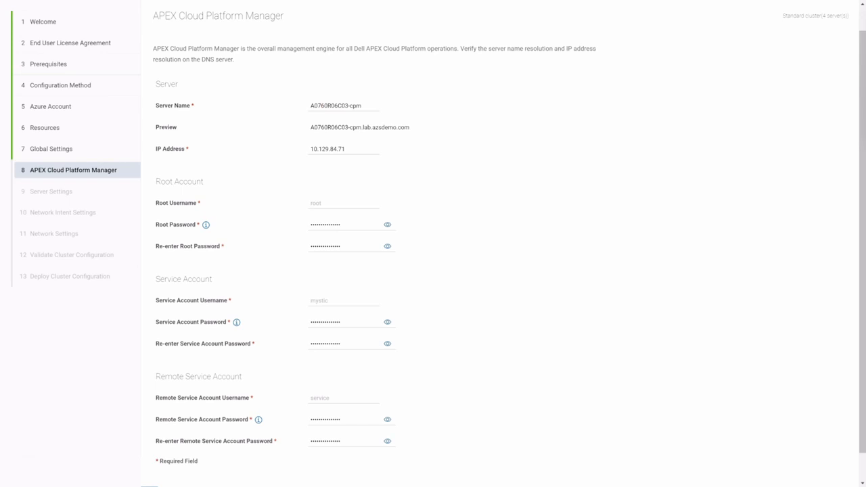
Complete the APEX Cloud Platform Manager settings with server name A0760R06C03-cpm, IP 10.129.84.71, and the root, service and remote service account passwords.
{"action": "scroll", "coordinate": [433, 243], "scroll_direction": "down", "scroll_amount": 1}
{"action": "left_click", "coordinate": [831, 470]}
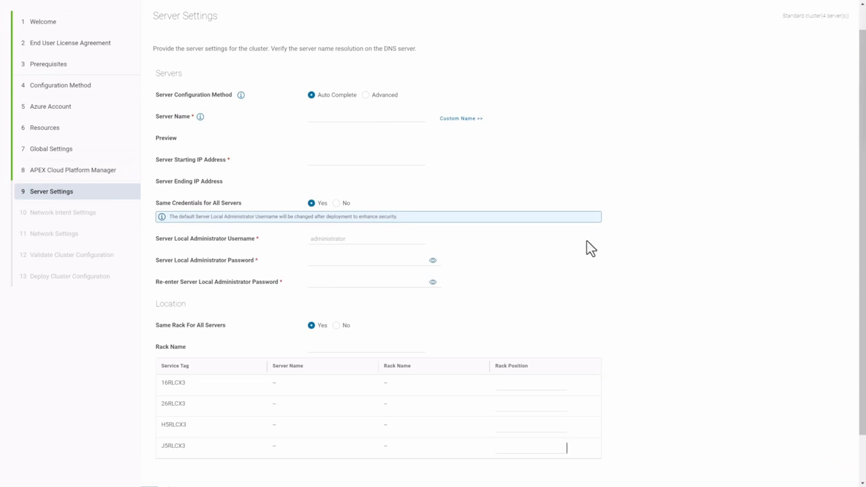
Auto-complete the server settings with custom names starting at A0760R06C03N01, starting IP 10.129.84.92, rack Rack06, and the local administrator password.
{"action": "left_click", "coordinate": [455, 122]}
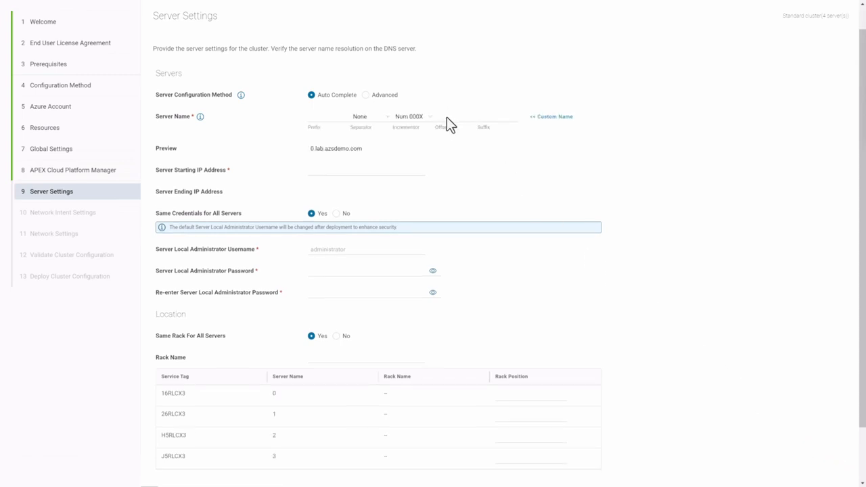
{"action": "left_click", "coordinate": [316, 119]}
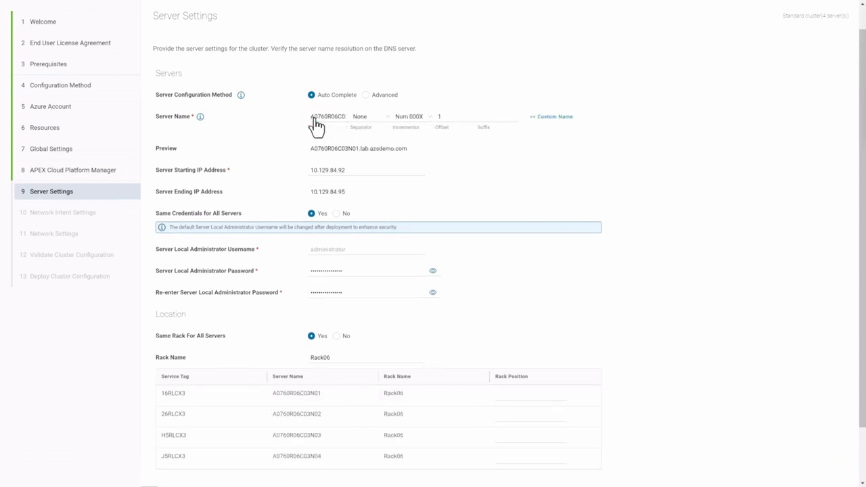
Use advanced server configuration to assign A0760R06C03N01 to N04, with IPs 10.129.84.92 to 10.129.84.95, to individual servers at rack positions 17, 19, 21 and 23.
{"action": "left_click", "coordinate": [384, 97]}
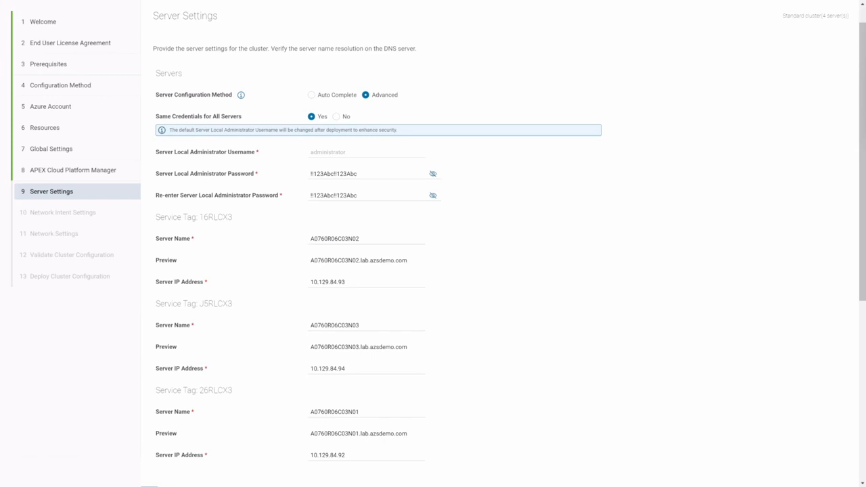
{"action": "scroll", "coordinate": [433, 244], "scroll_direction": "down", "scroll_amount": 5}
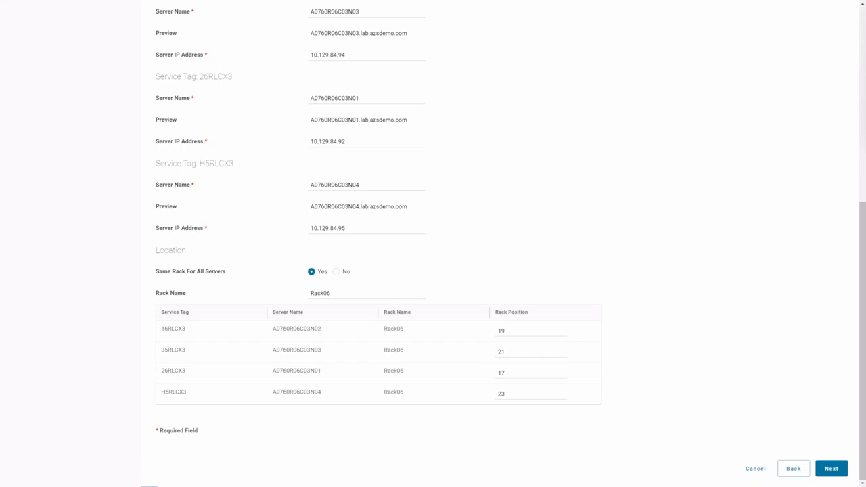
{"action": "left_click", "coordinate": [831, 470]}
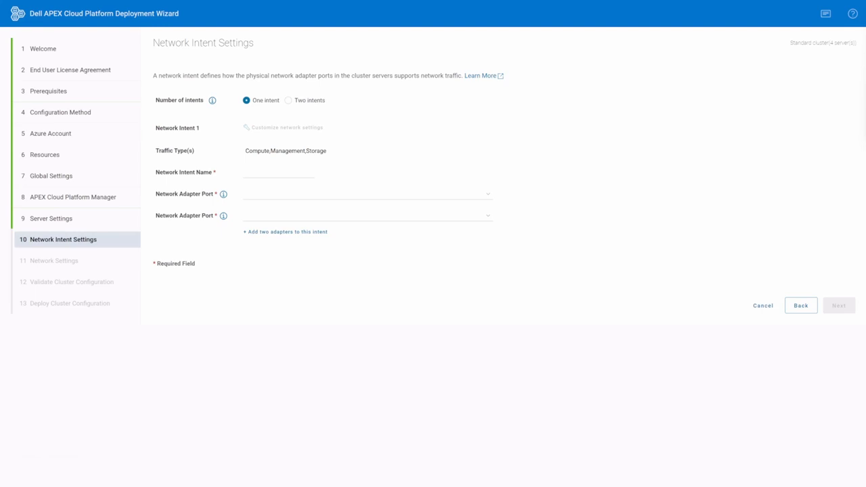
Configure two network intents: Management_Compute on Integrated NIC 1 Ports 1-1 and 2-1, and Storage on SLOT 5 Ports 1 and 2.
{"action": "left_click", "coordinate": [289, 100]}
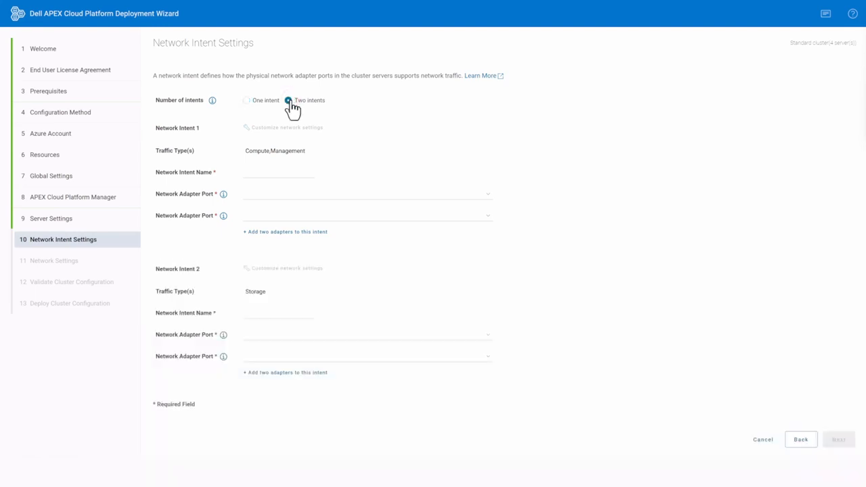
{"action": "left_click", "coordinate": [269, 177]}
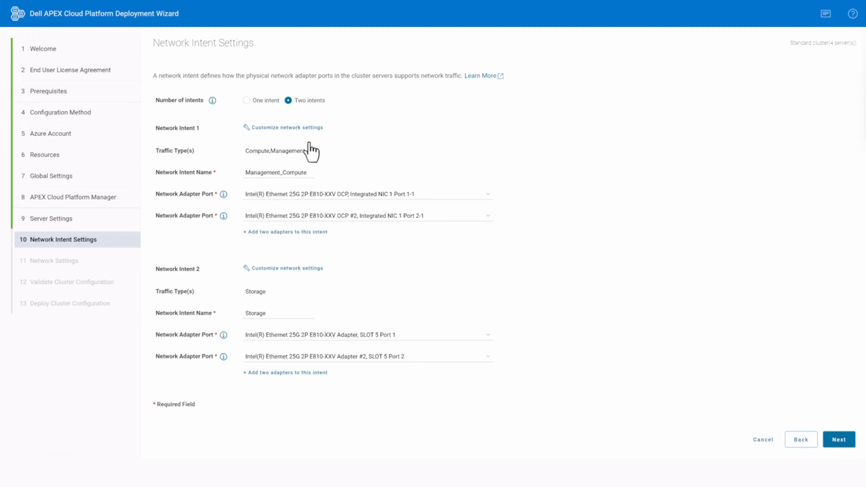
Review and save the customized network settings of both network intents, and proceed to the network settings.
{"action": "left_click", "coordinate": [289, 128]}
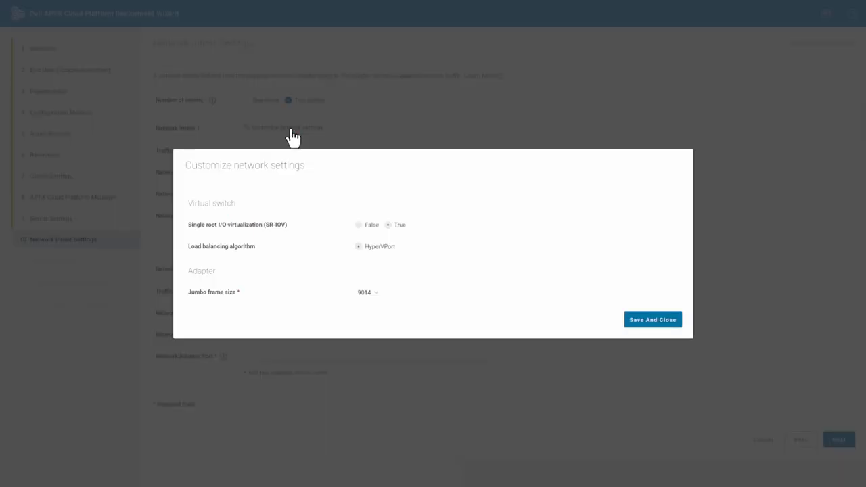
{"action": "left_click", "coordinate": [646, 322]}
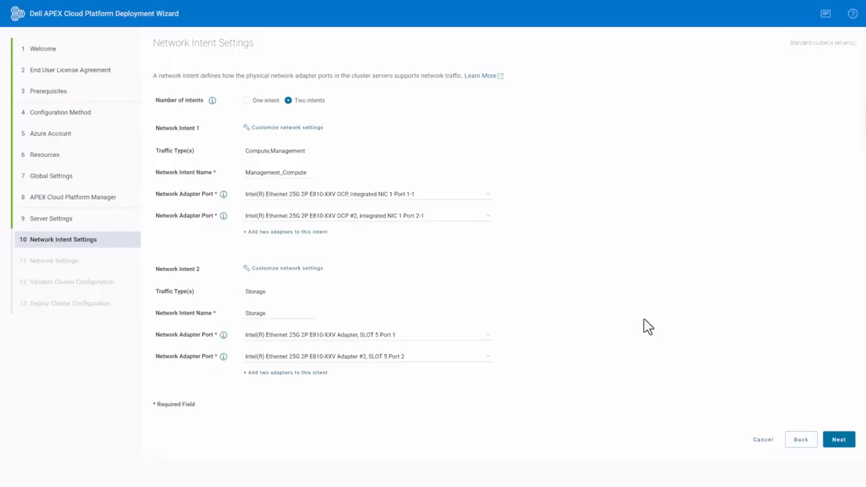
{"action": "left_click", "coordinate": [295, 269]}
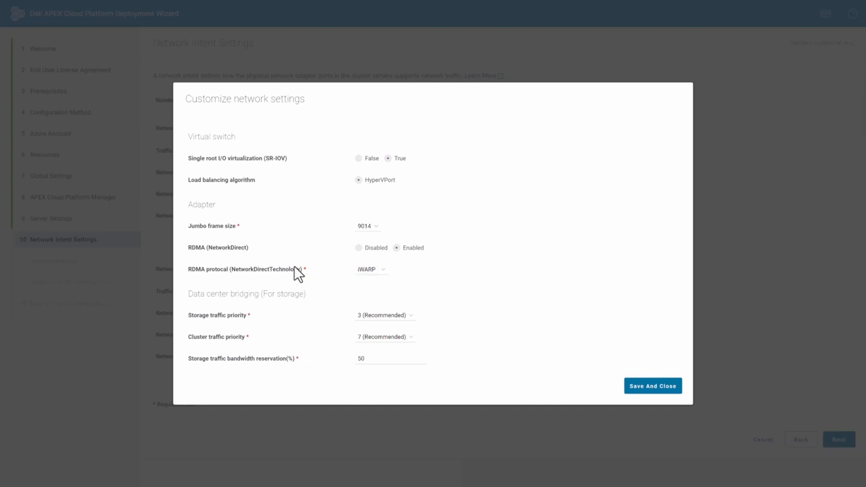
{"action": "left_click", "coordinate": [653, 384]}
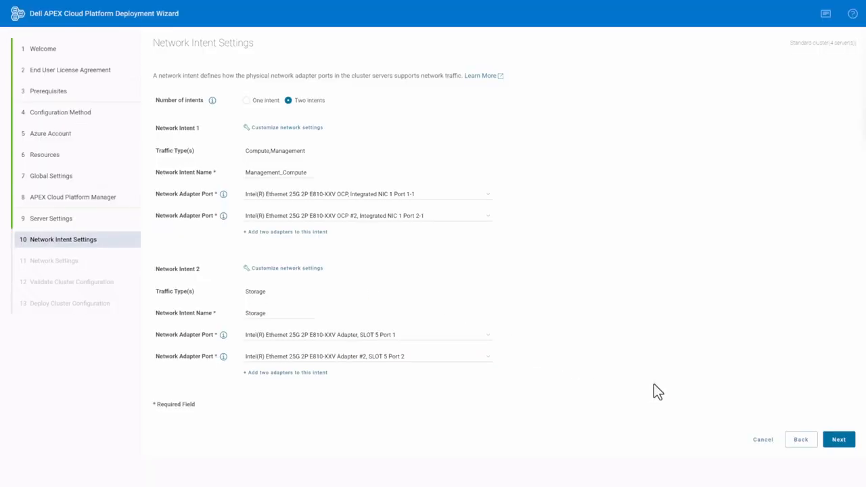
{"action": "left_click", "coordinate": [843, 444]}
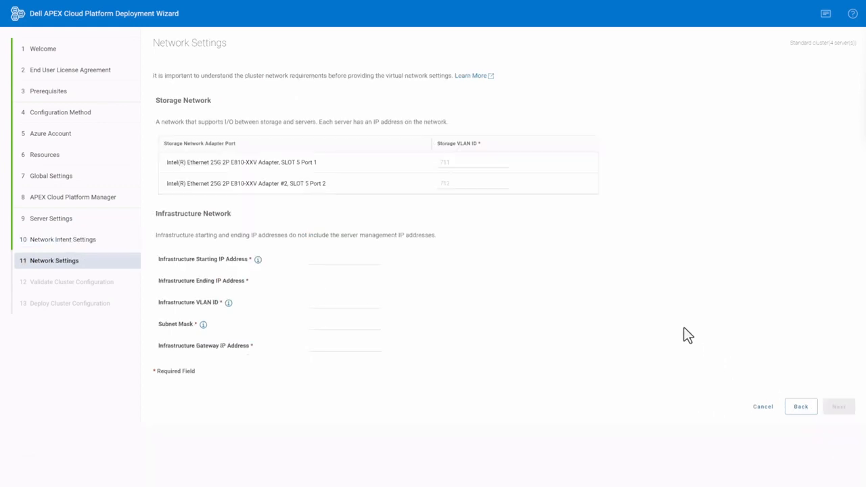
Set storage VLANs 304 and 305, and the infrastructure network to starting IP 10.129.84.4, VLAN 0, subnet mask 255.255.255.128, gateway 10.129.84.126.
{"action": "left_click", "coordinate": [457, 166]}
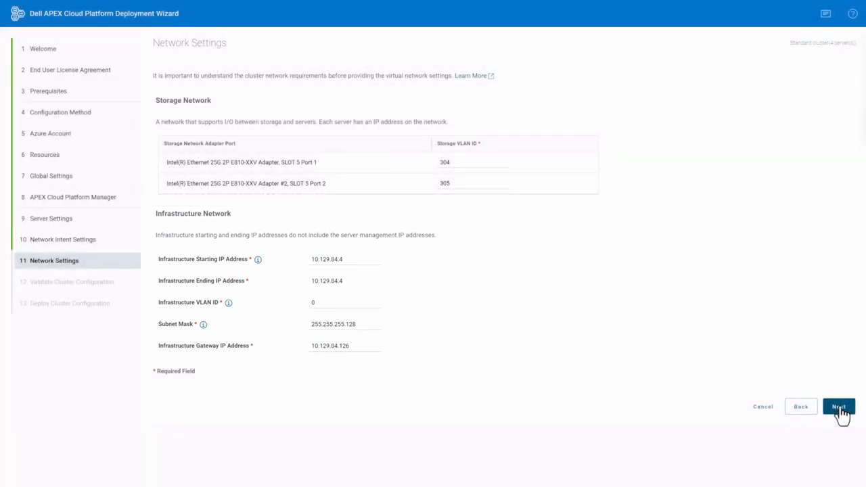
{"action": "left_click", "coordinate": [839, 407]}
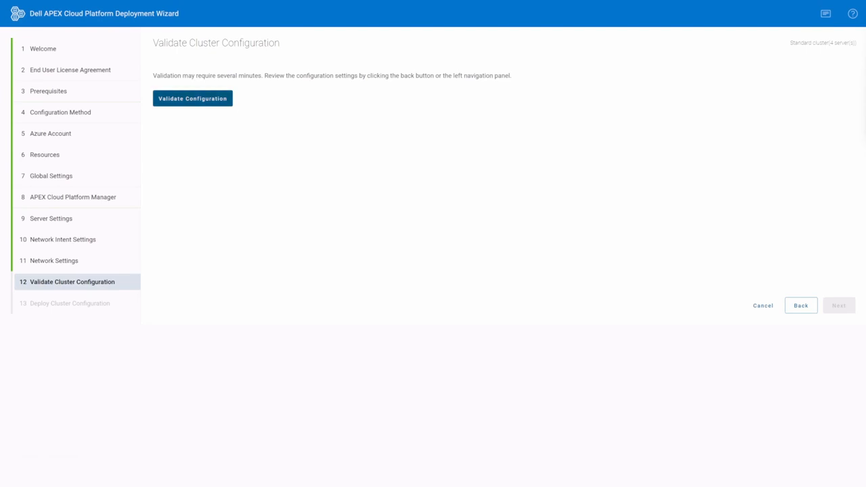
Validate the cluster configuration, viewing the validation details, and continue to the deployment stage.
{"action": "left_click", "coordinate": [227, 99]}
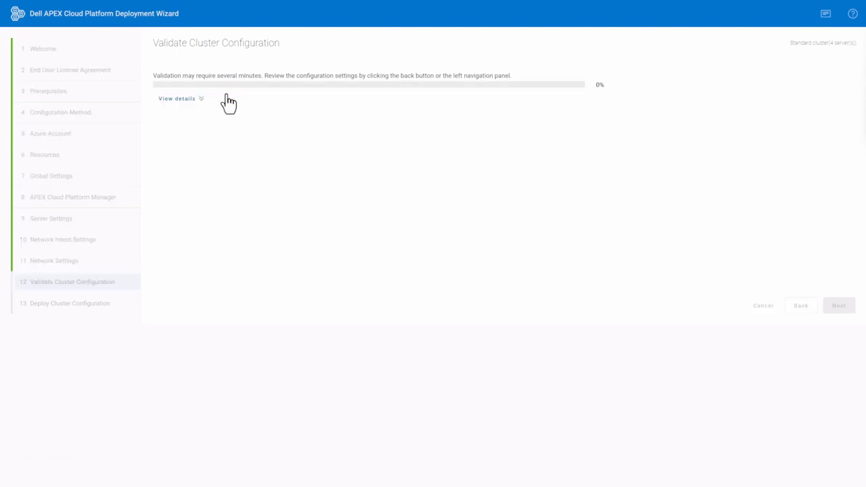
{"action": "left_click", "coordinate": [186, 100]}
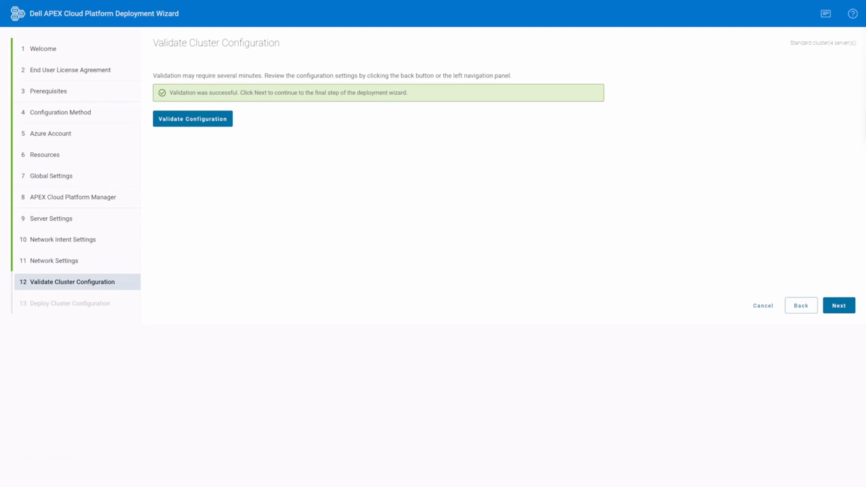
{"action": "left_click", "coordinate": [839, 305]}
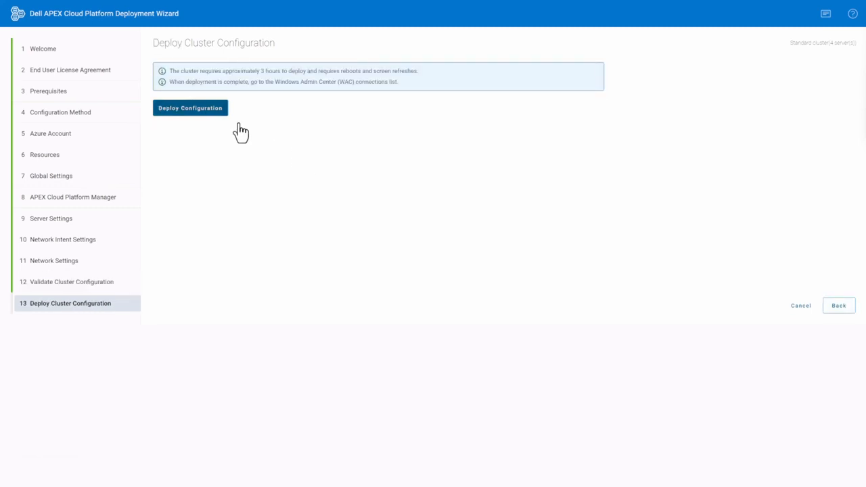
Deploy the cluster configuration and expand the deployment progress details.
{"action": "left_click", "coordinate": [205, 108]}
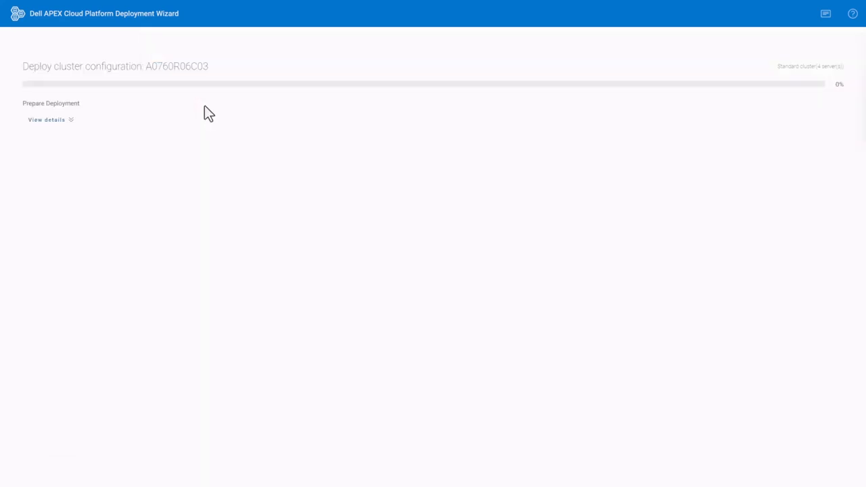
{"action": "left_click", "coordinate": [45, 120]}
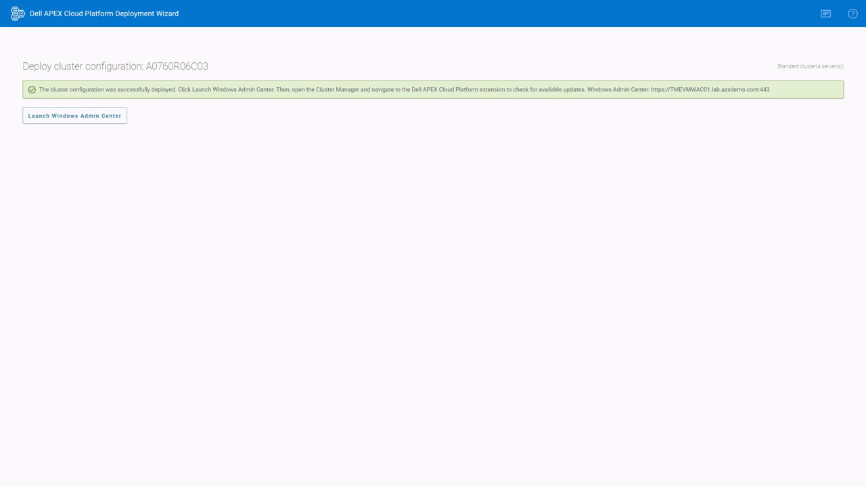
In Windows Admin Center, open the cluster a0760r06c03.lab.azsdemo.com and go from its Azure Arc overview to its Azure resource.
{"action": "left_click", "coordinate": [88, 117]}
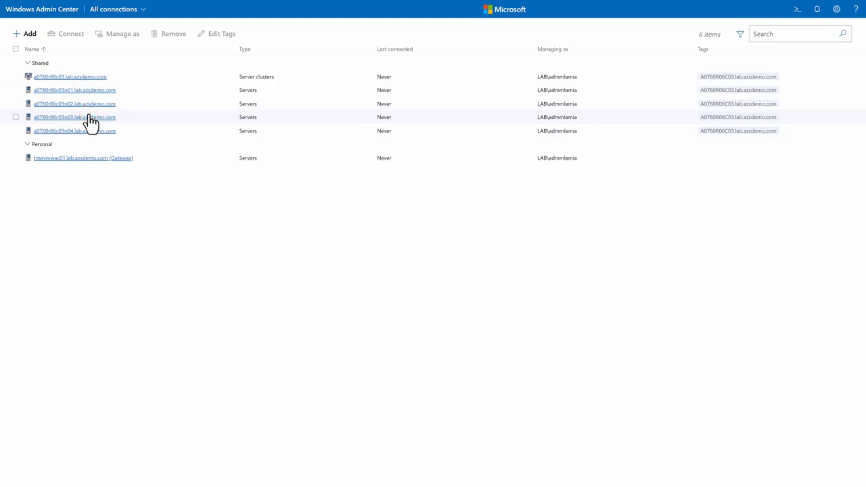
{"action": "left_click", "coordinate": [77, 78]}
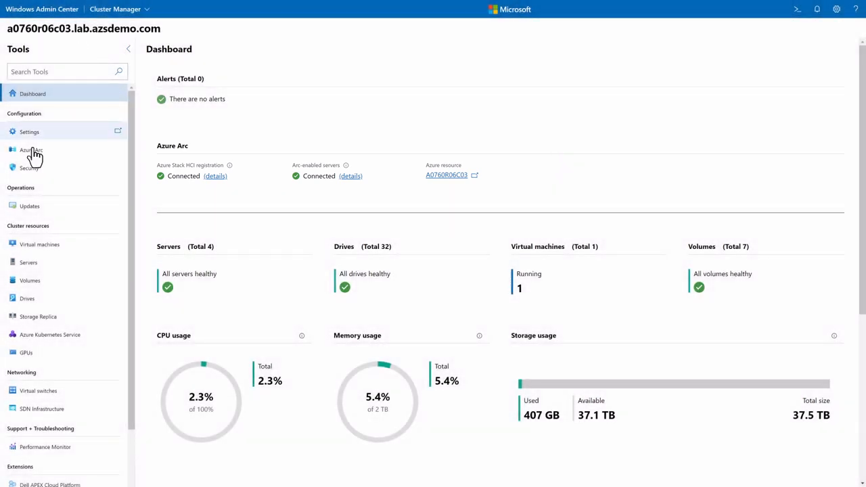
{"action": "left_click", "coordinate": [34, 152]}
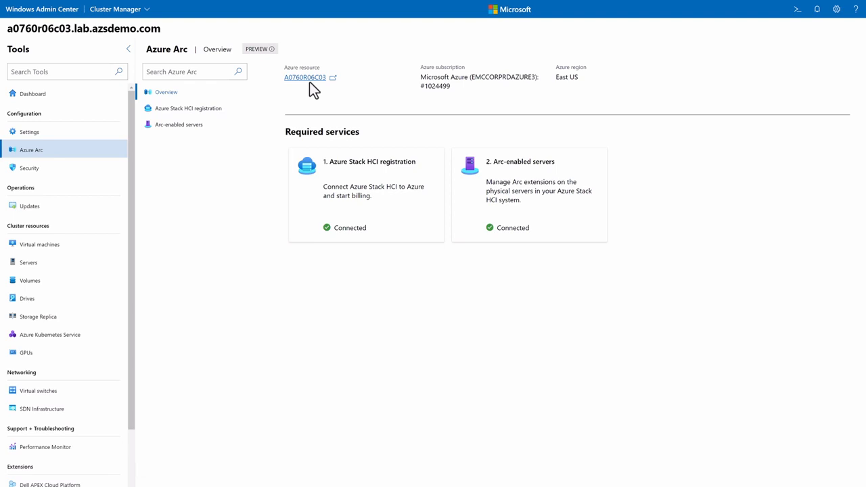
{"action": "left_click", "coordinate": [309, 82]}
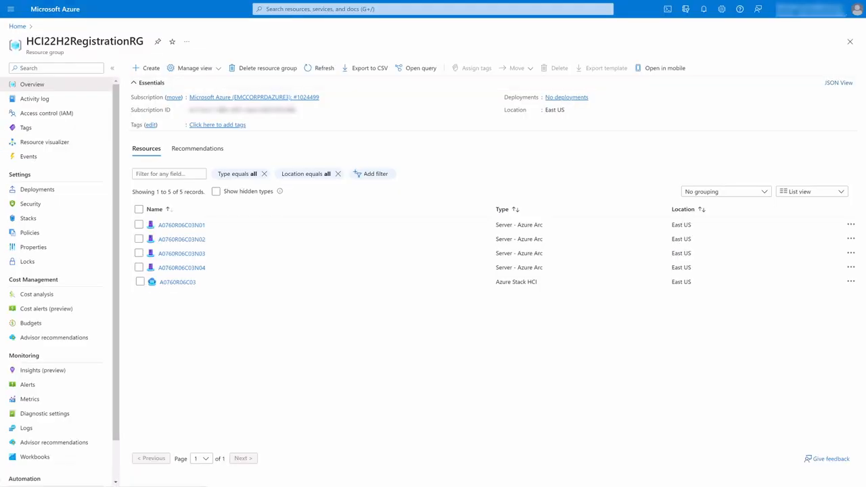